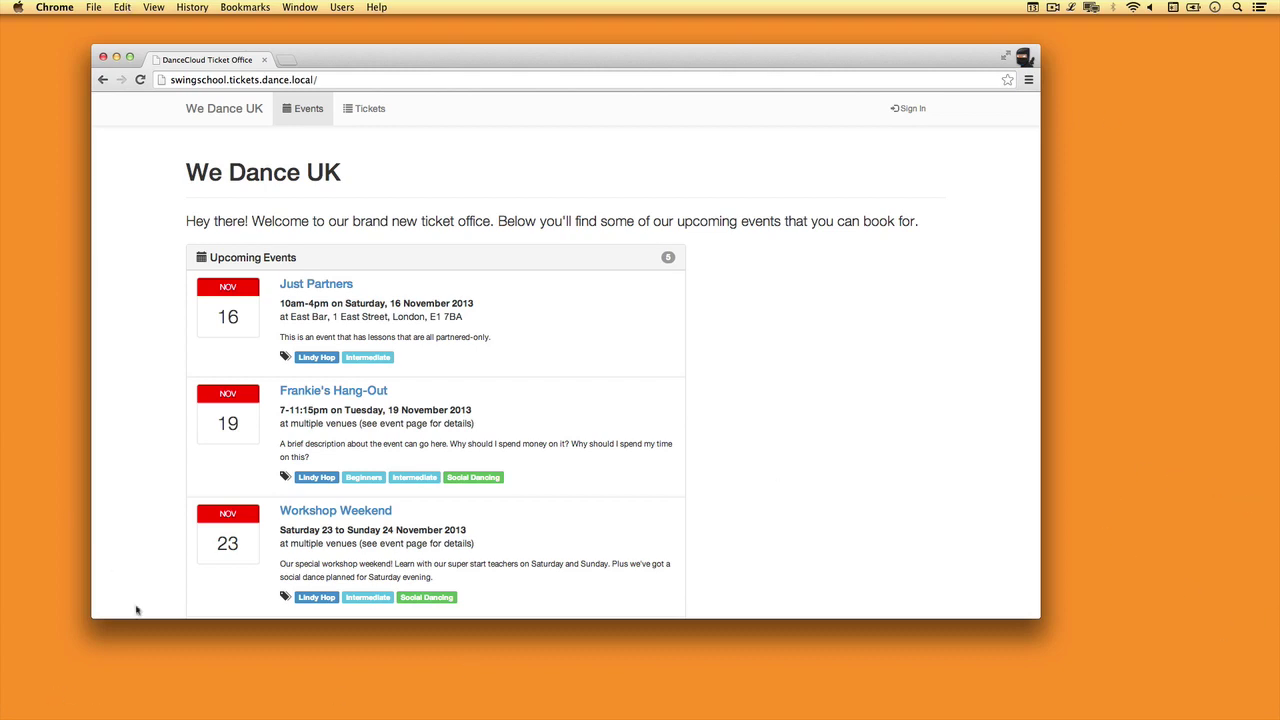
- Review the Just Partners schedule and £28.12 ticket price, then start registering for the event
click(320, 287)
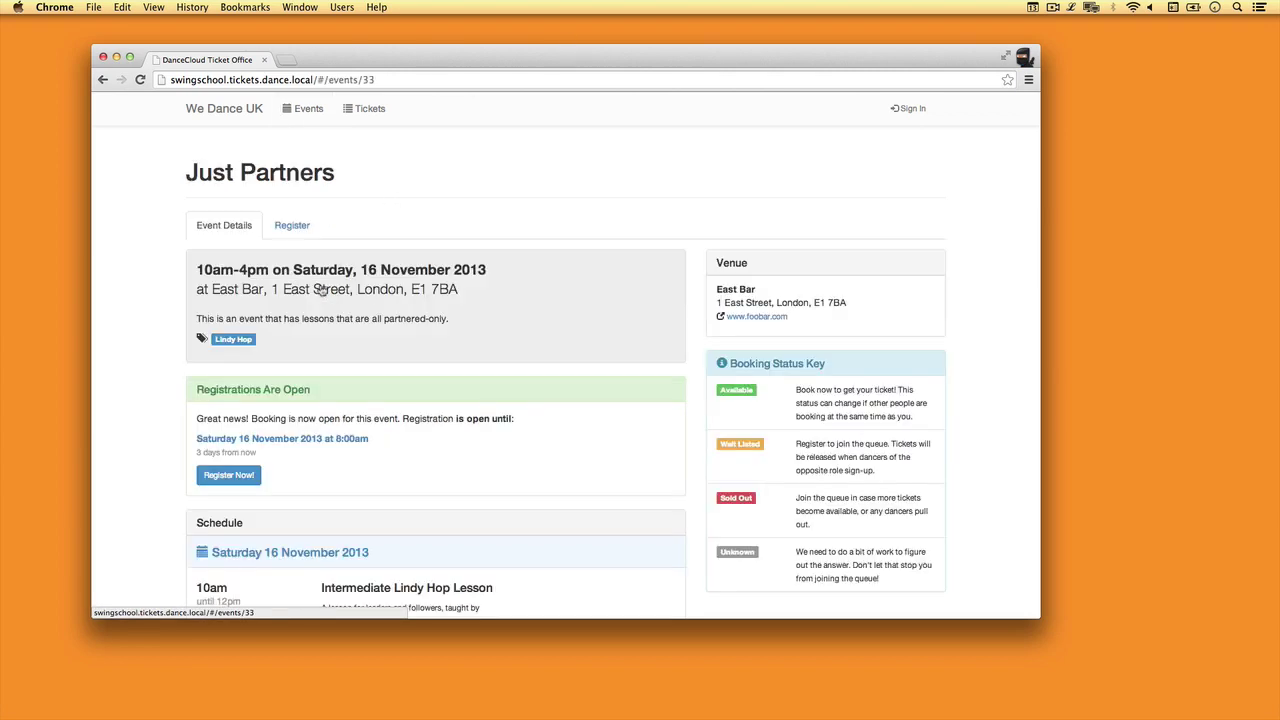
scroll(659, 465, down, 7)
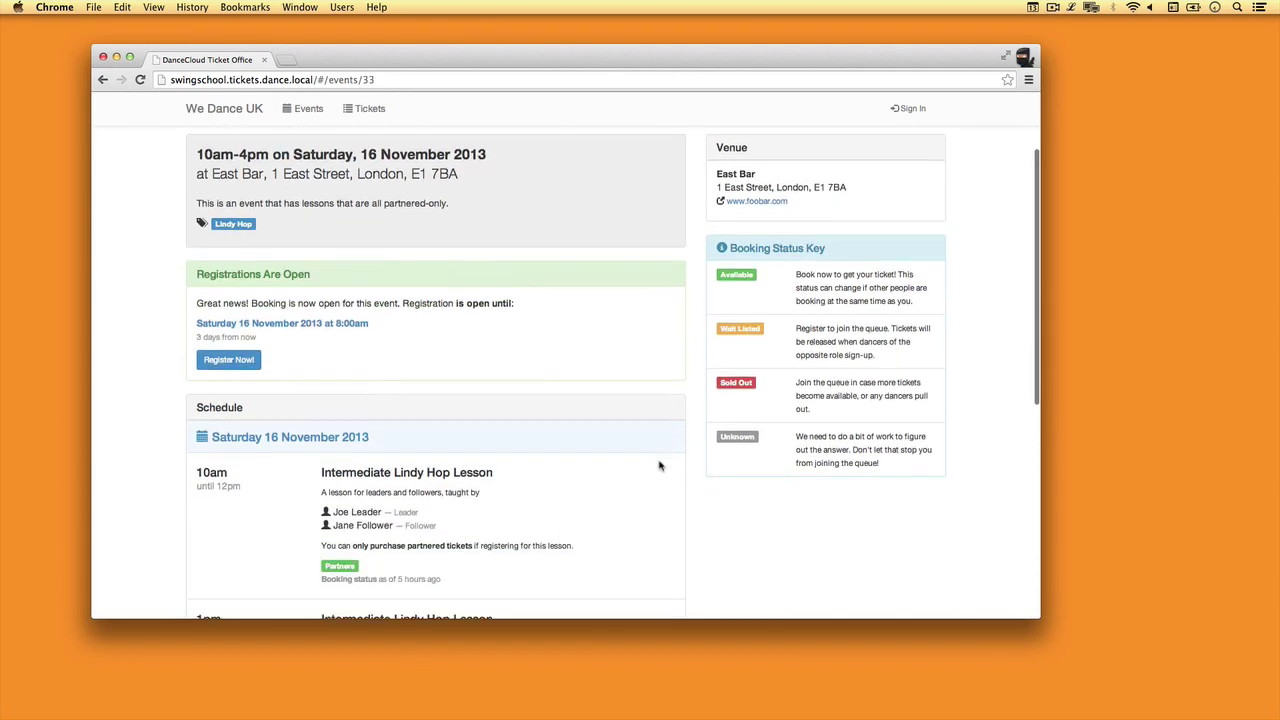
scroll(659, 465, down, 3)
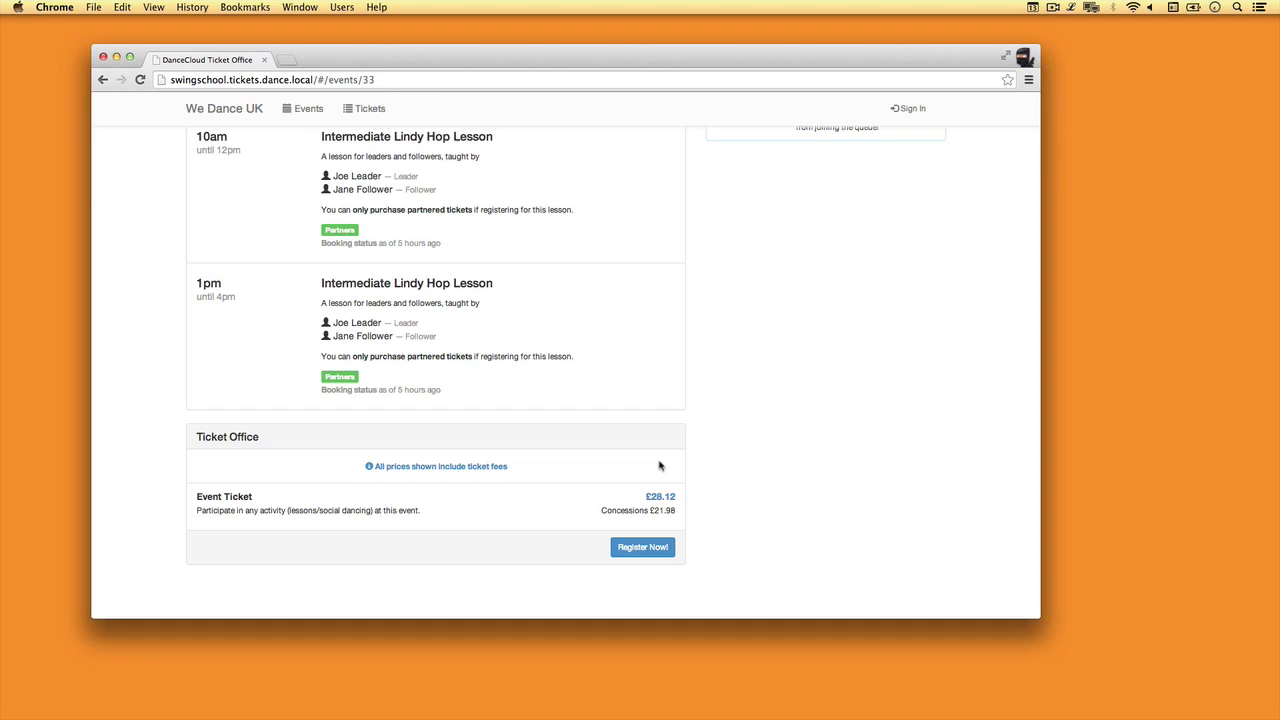
scroll(594, 228, up, 5)
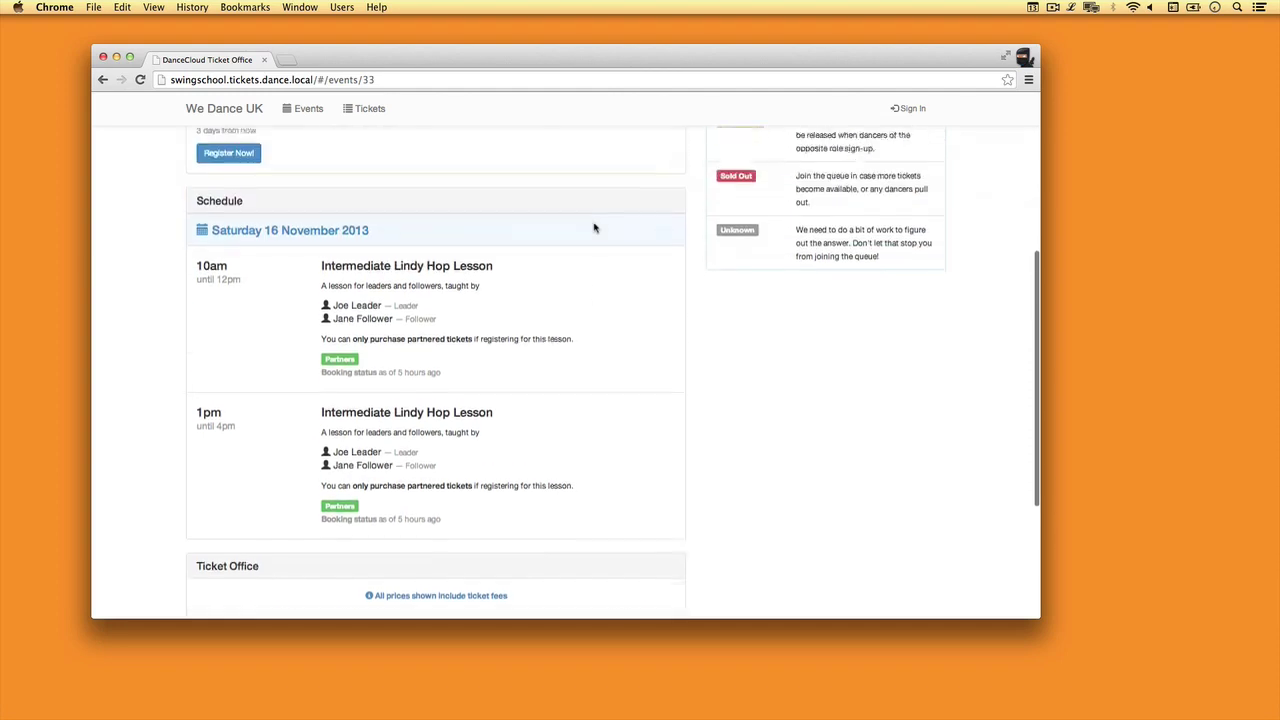
scroll(595, 227, up, 2)
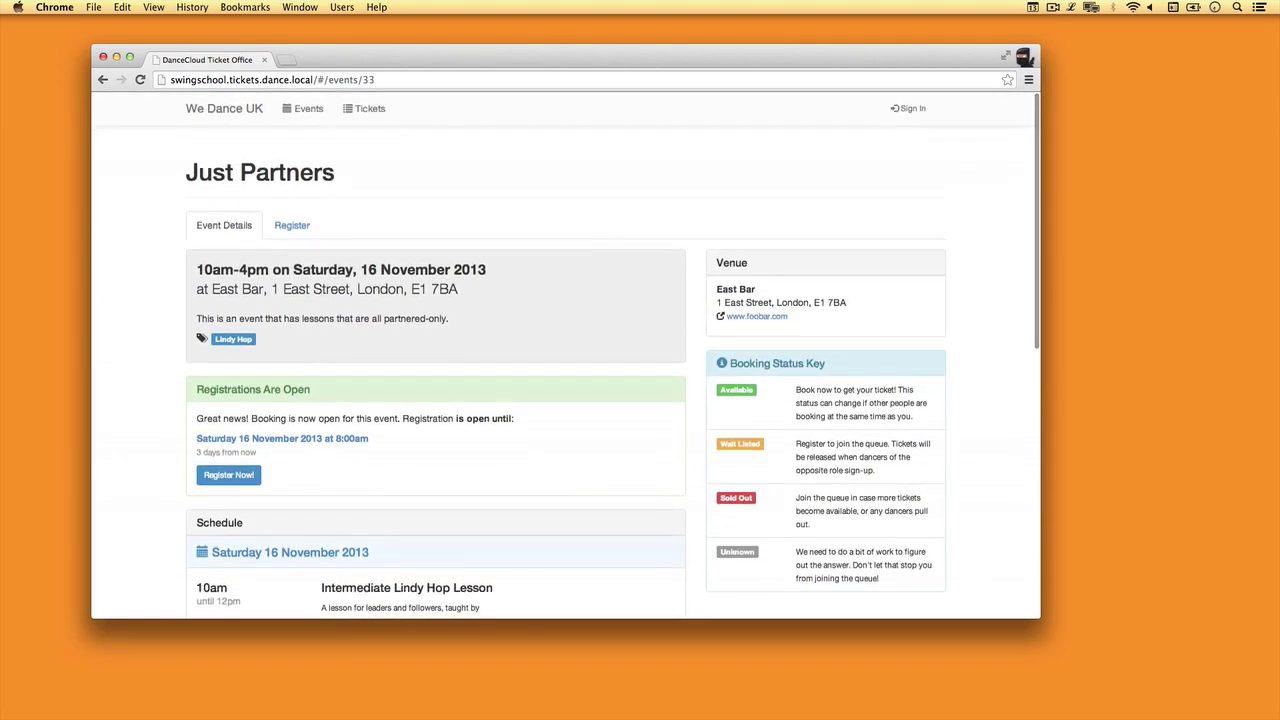
click(296, 229)
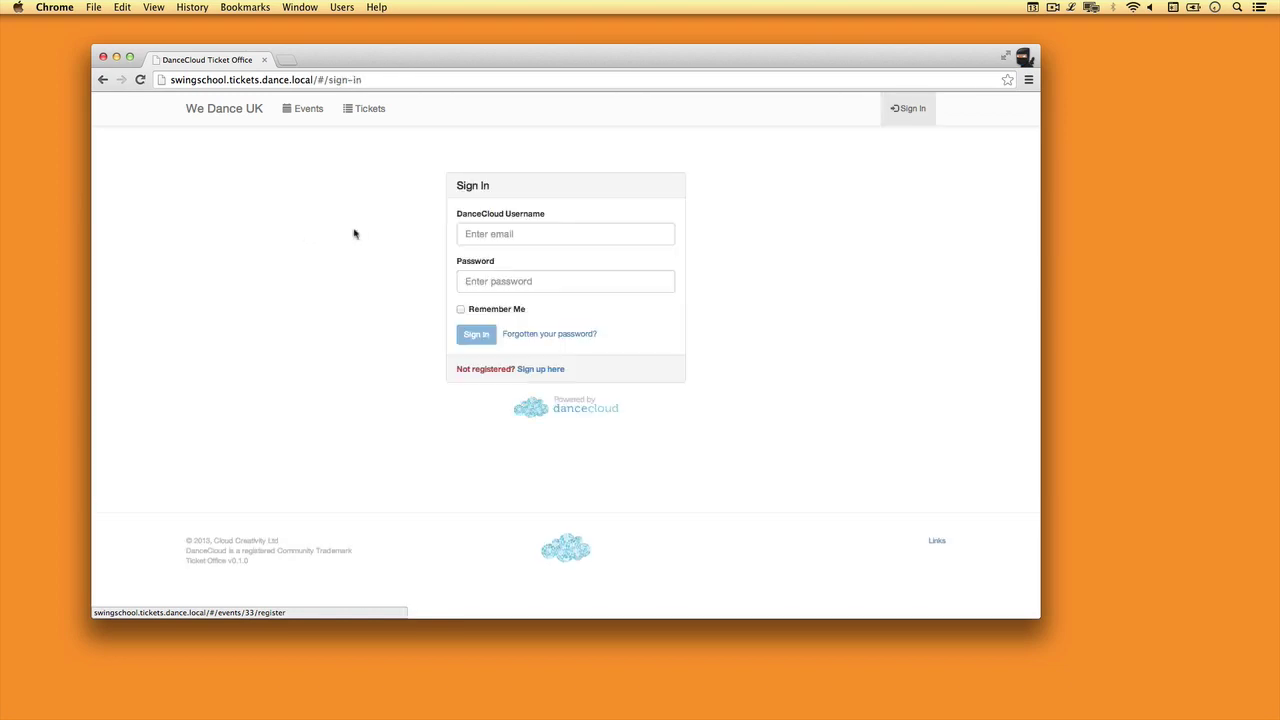
- Sign in with the dancer's e-mail address and account password
click(535, 237)
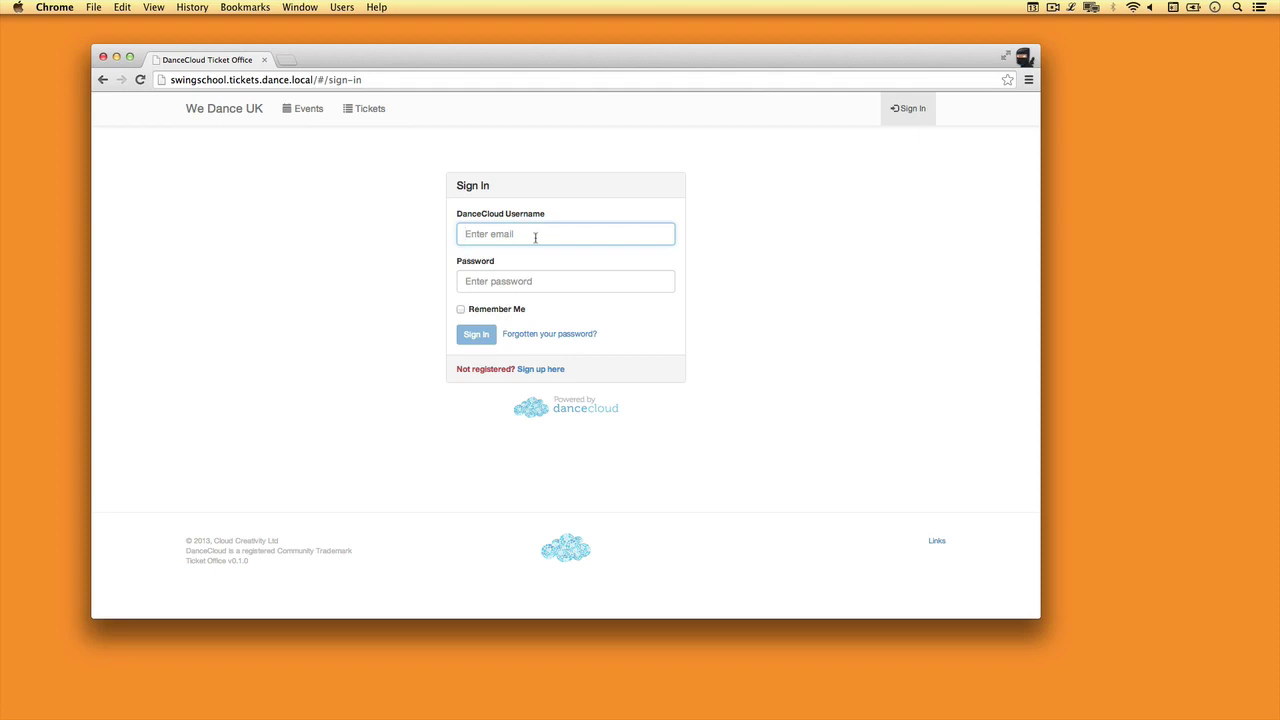
text(john_doe@dancecloud.com)
key(Tab)
text(••••••••••)
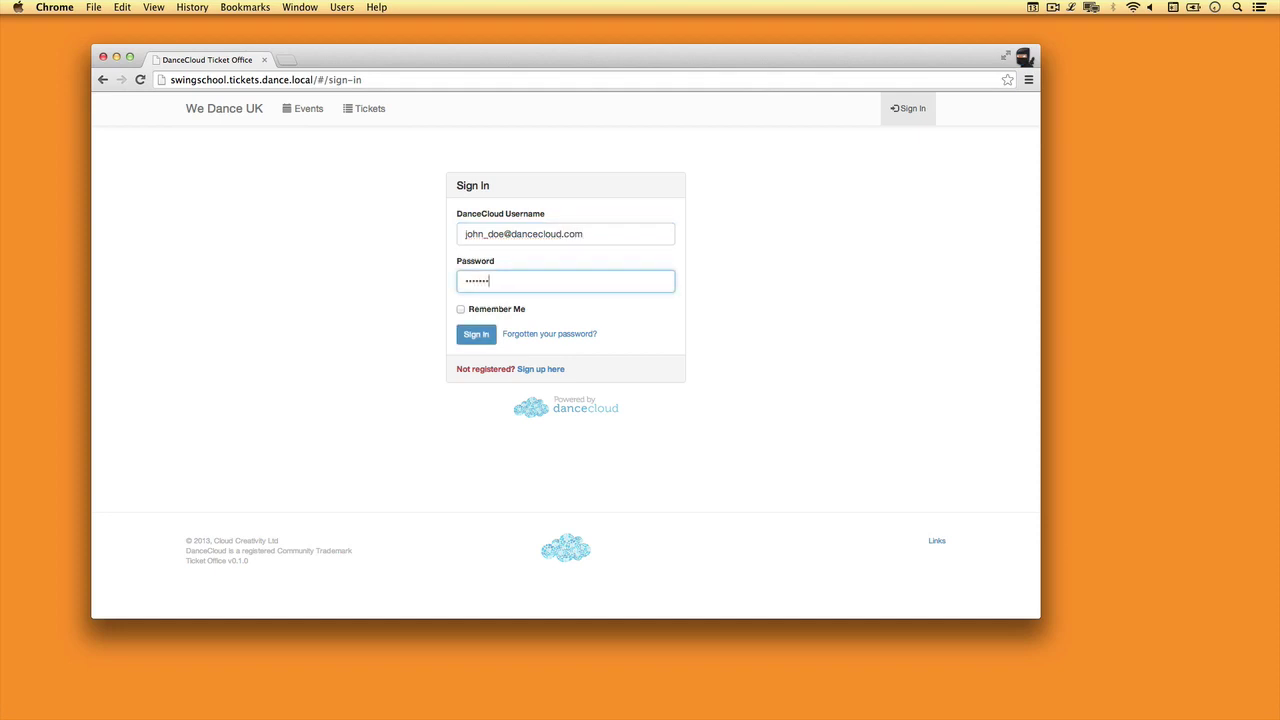
key(Return)
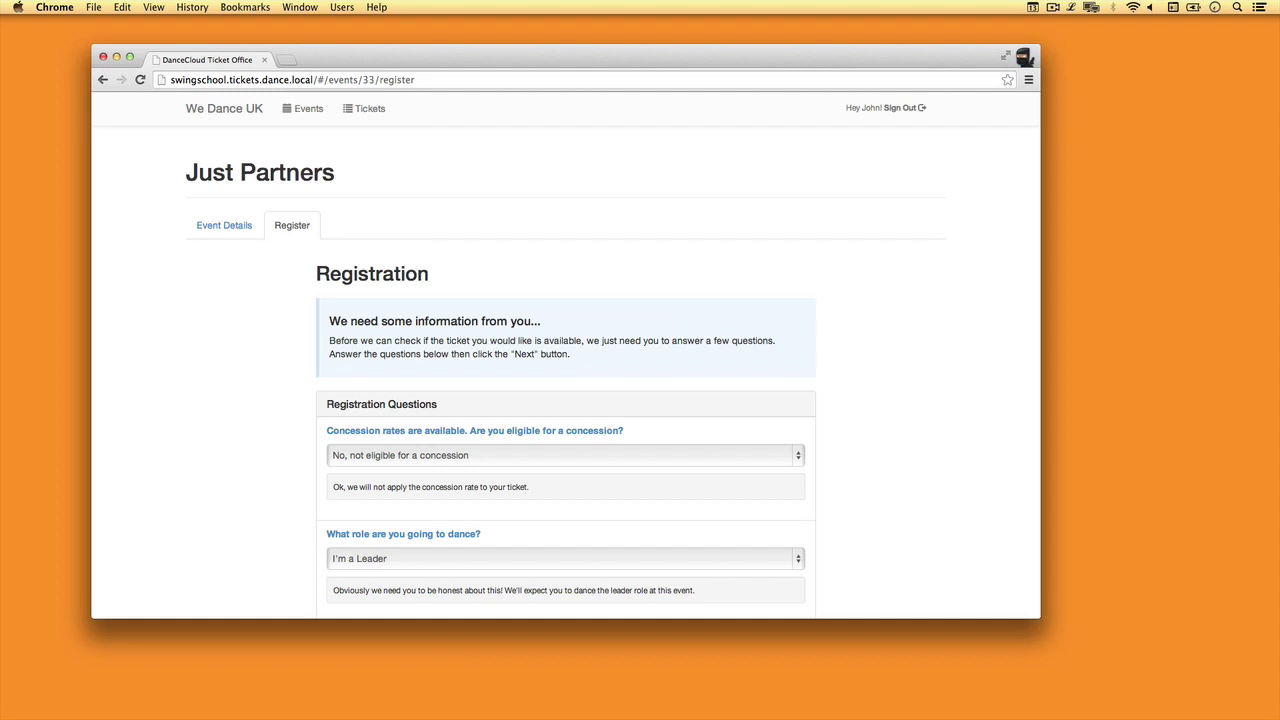
- Answer 'Yes, concession please!' and 'I'm a Leader', then submit to check ticket availability
scroll(738, 477, down, 4)
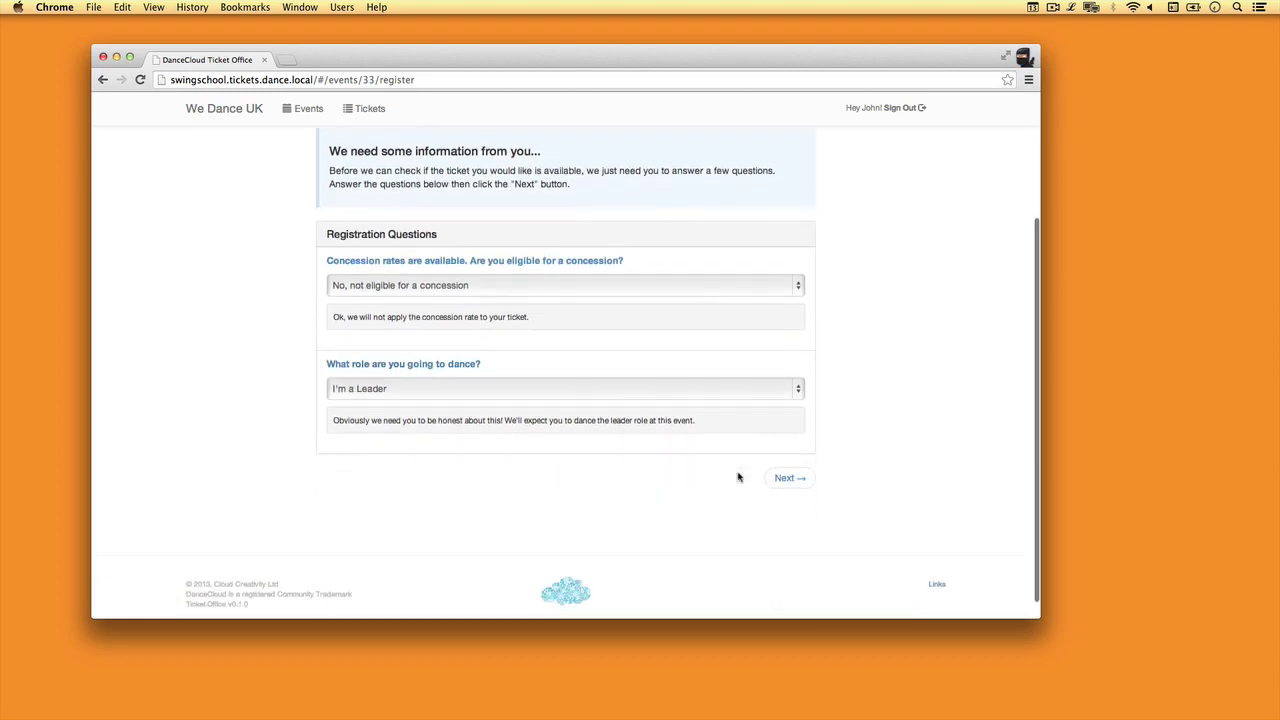
click(787, 286)
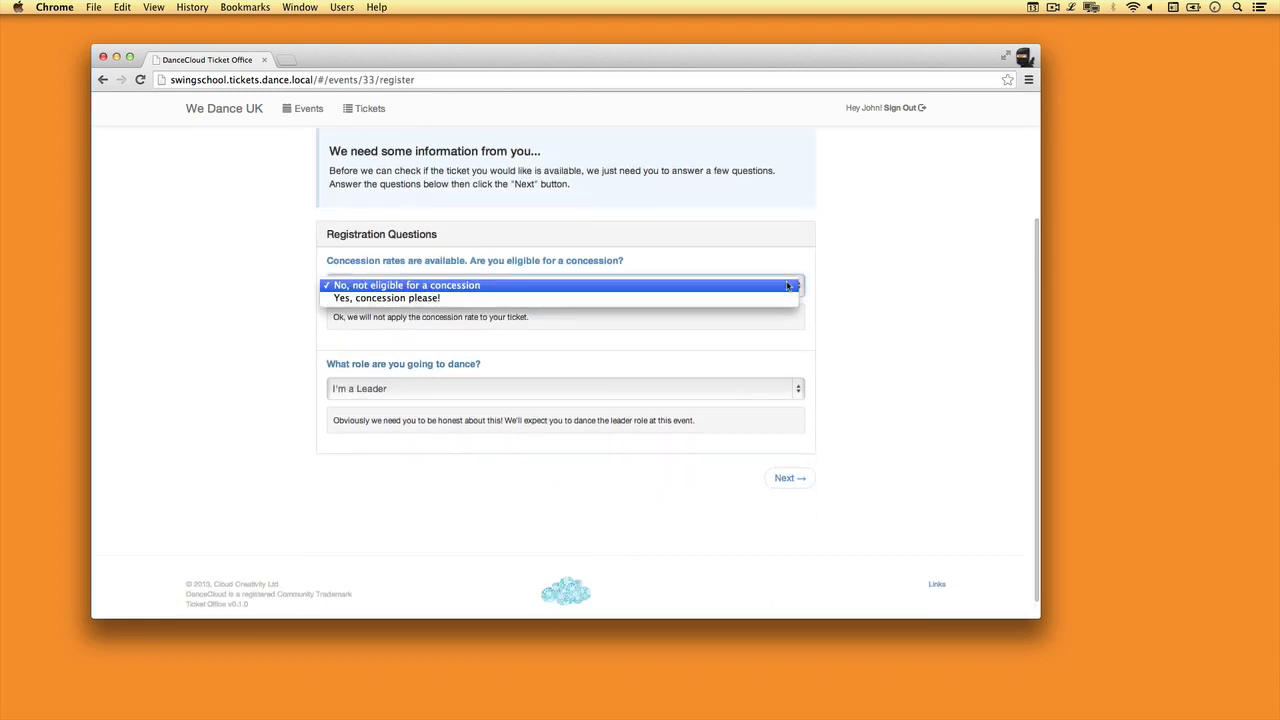
click(627, 299)
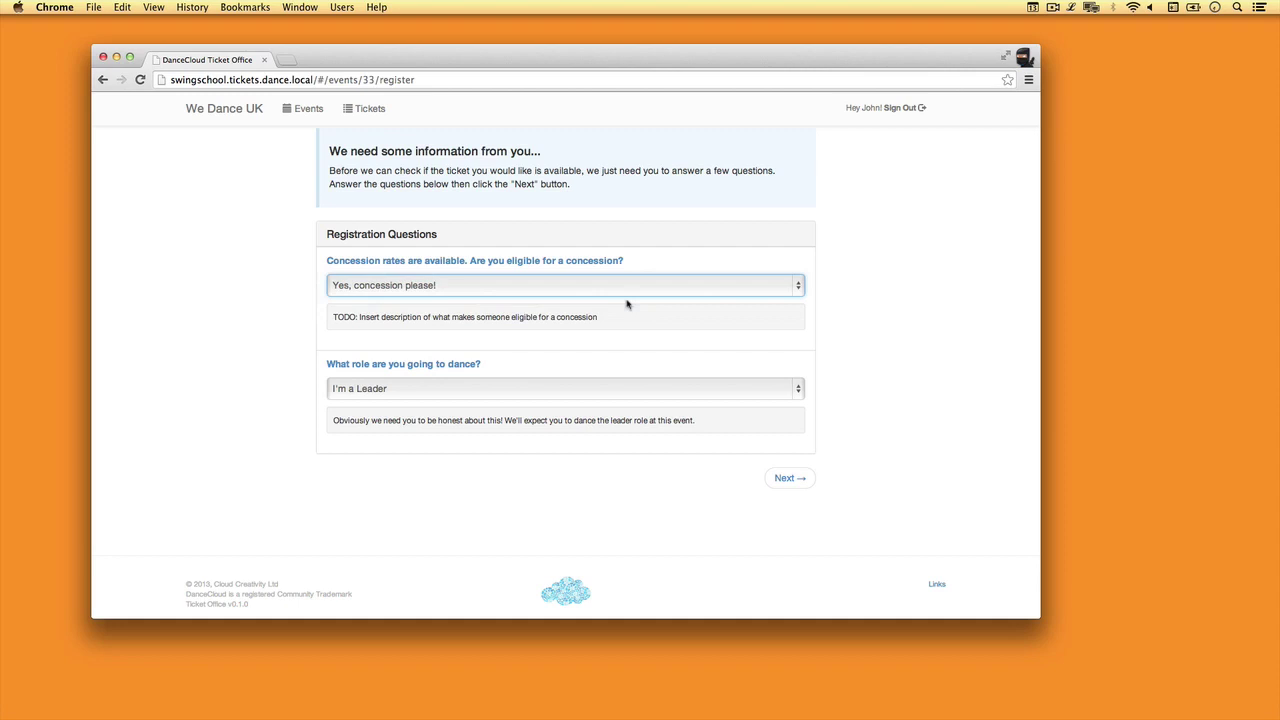
click(703, 388)
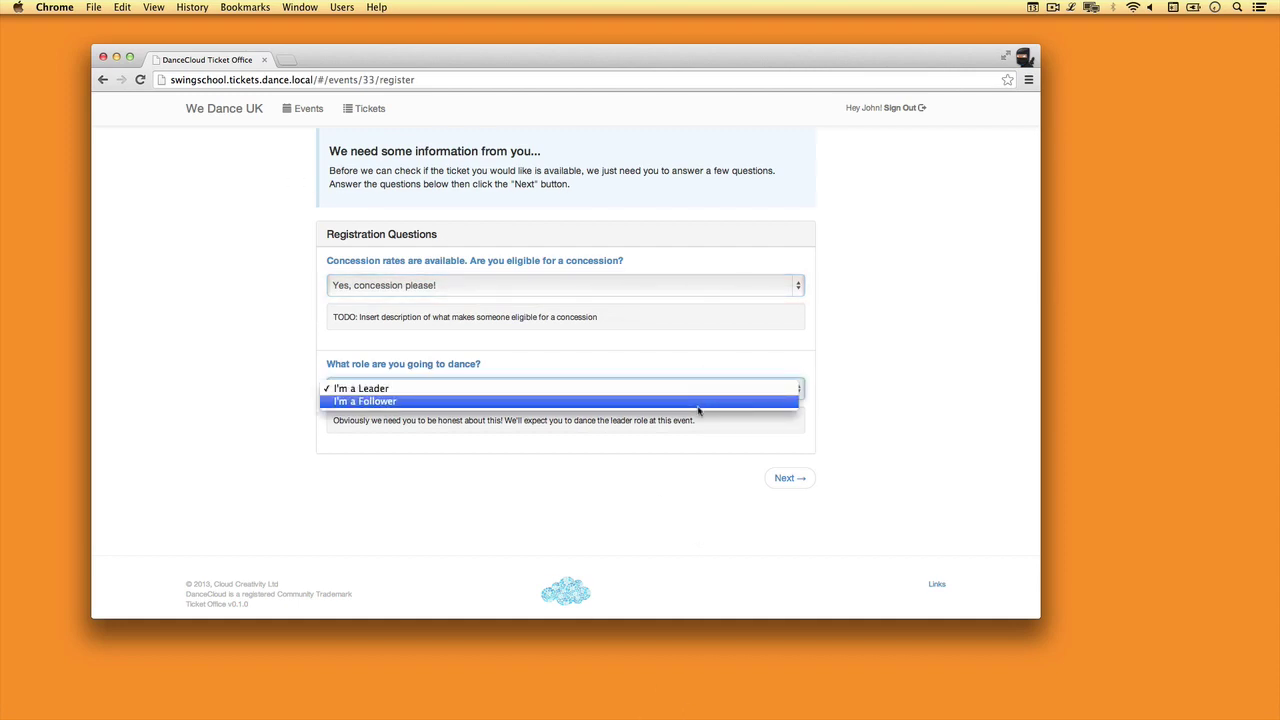
click(698, 410)
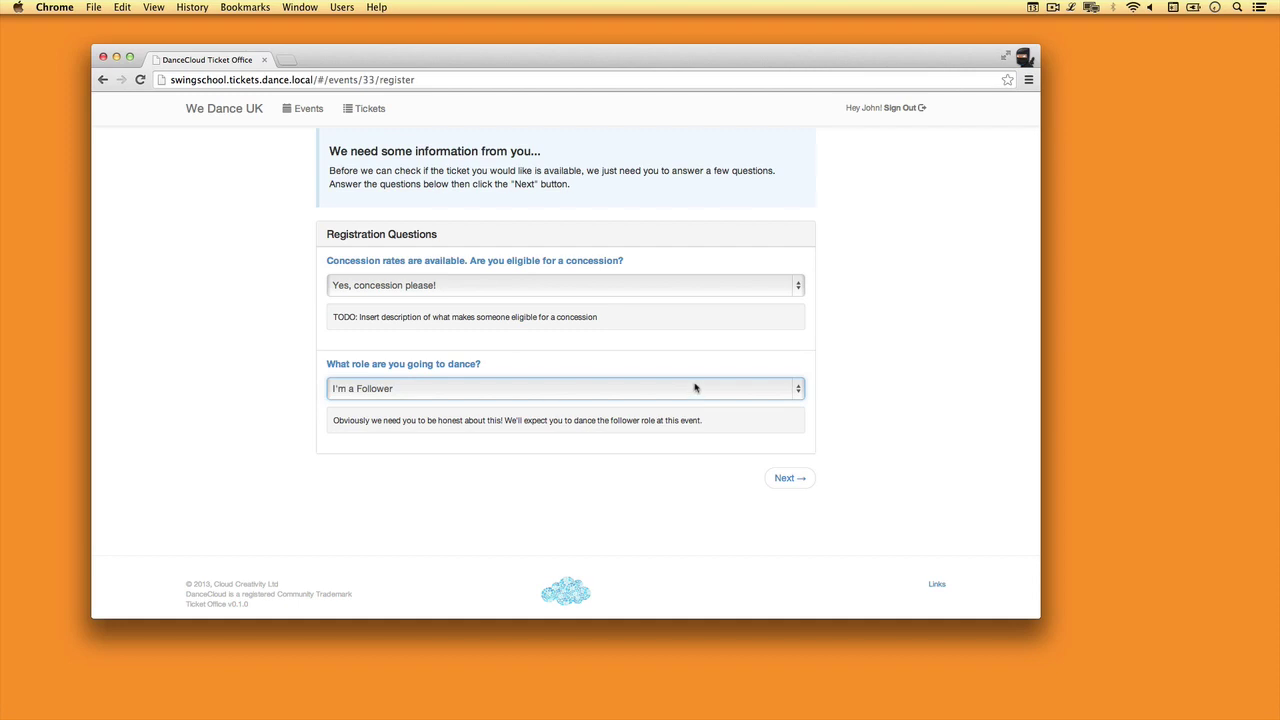
click(693, 384)
click(692, 376)
click(776, 479)
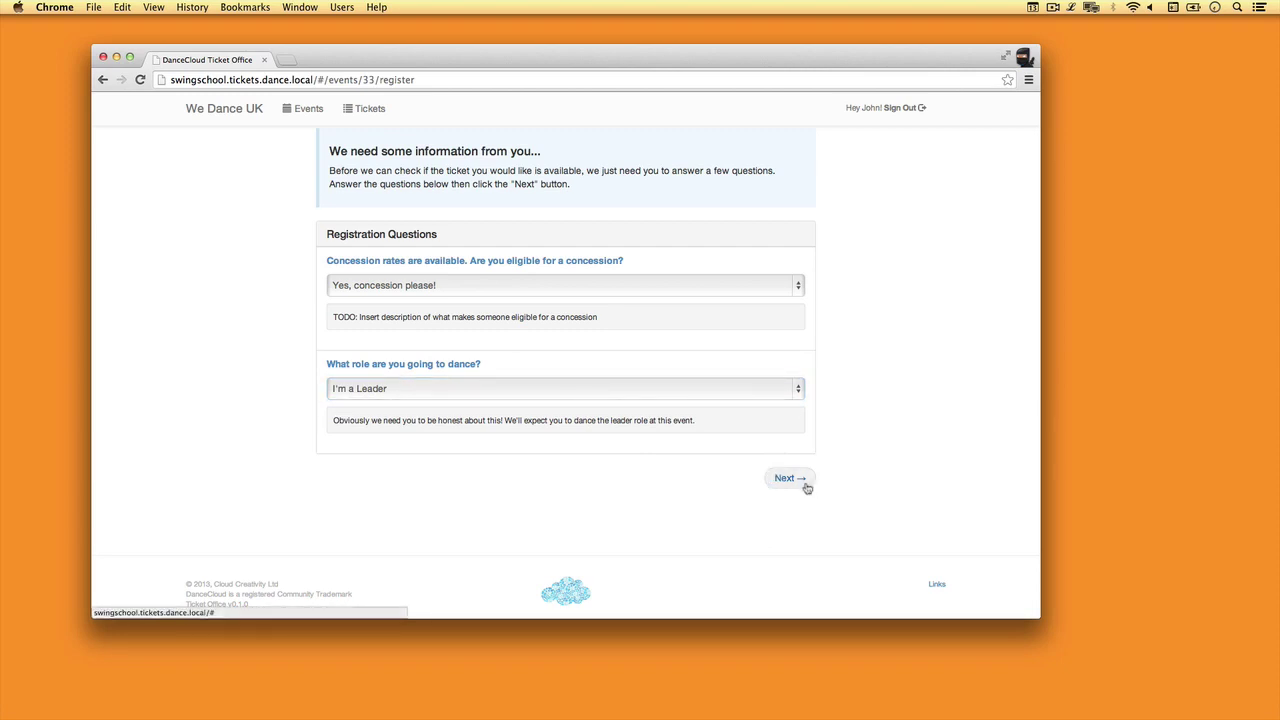
click(806, 484)
scroll(830, 400, down, 1)
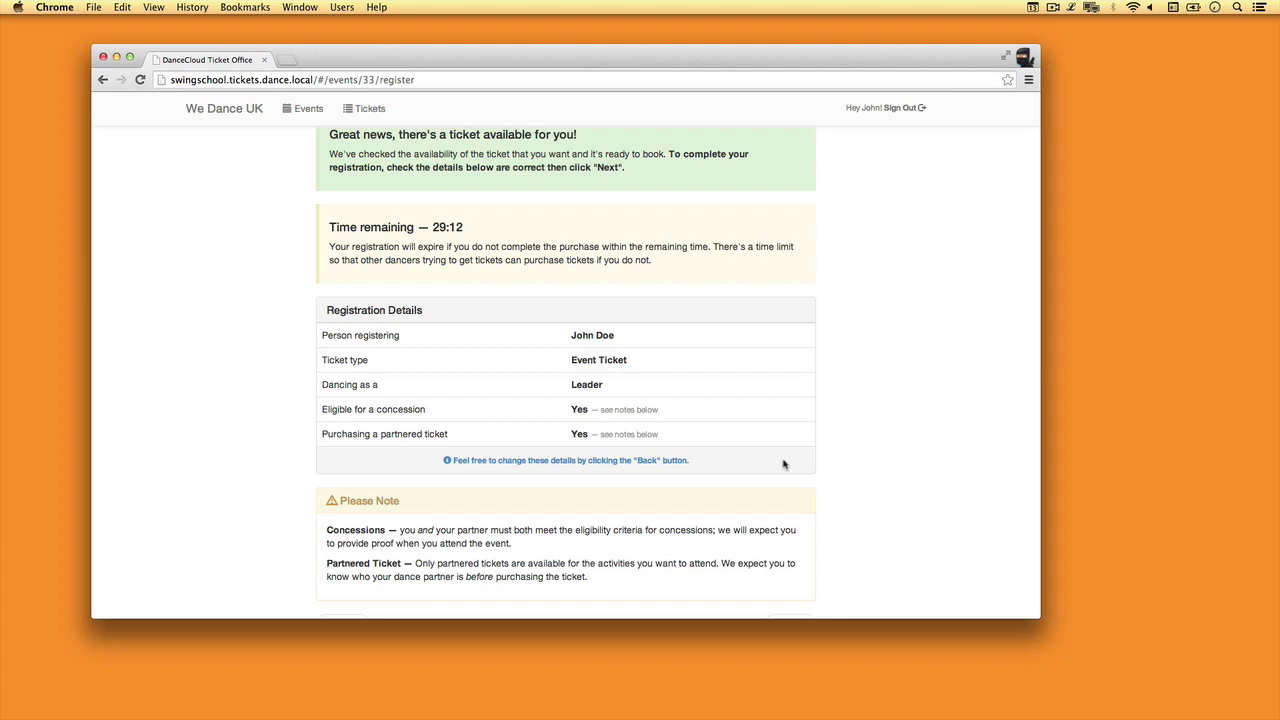
- Confirm the concession leader registration with a partnered ticket to create the event ticket
scroll(783, 463, down, 3)
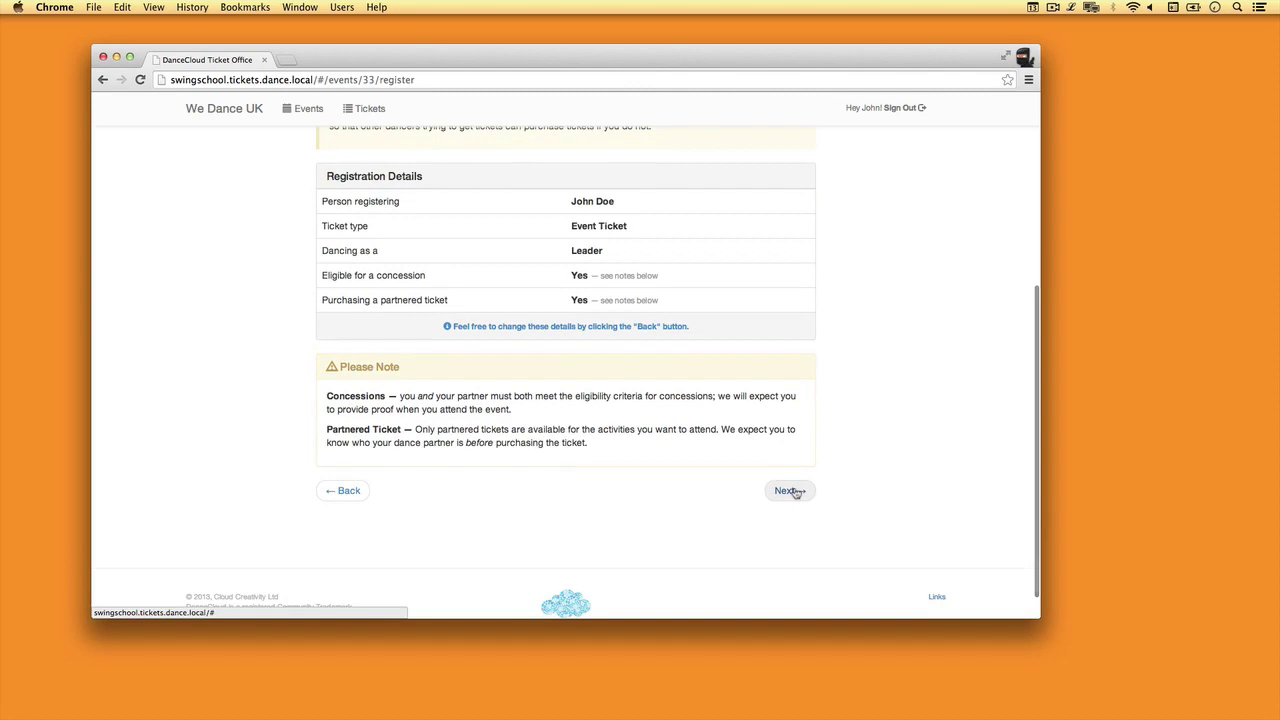
click(792, 491)
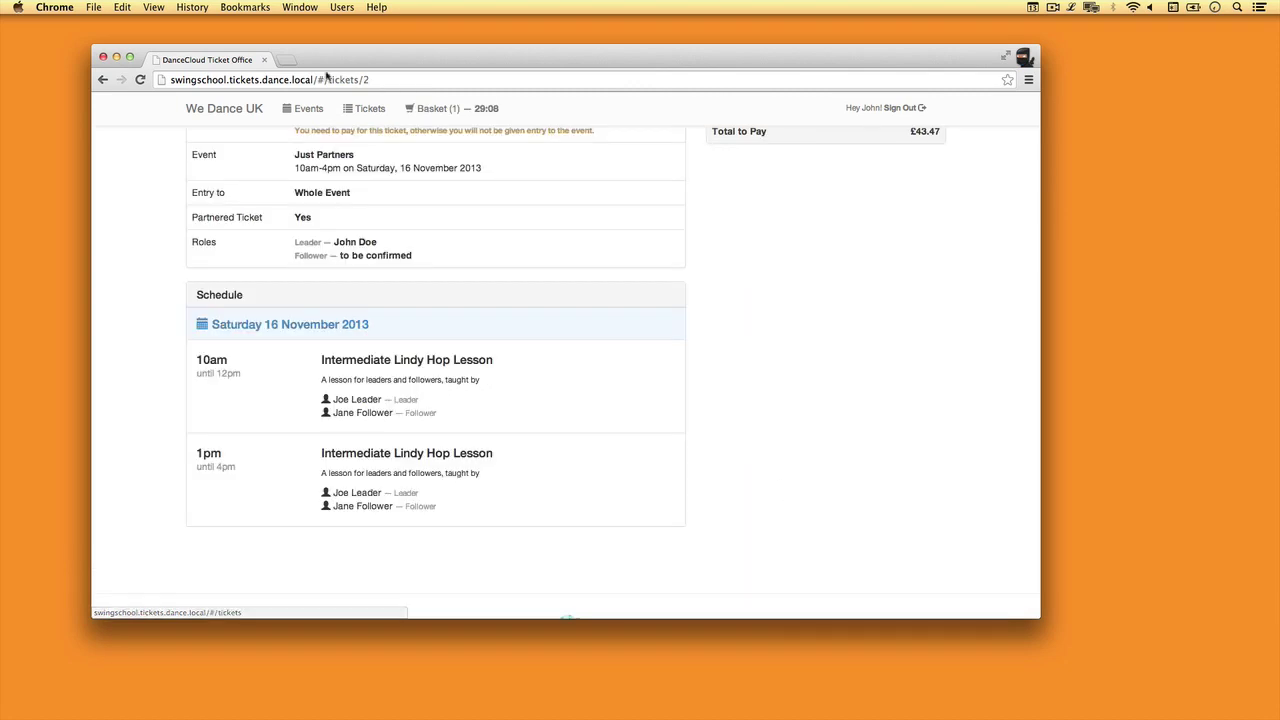
- Begin checkout of the unpaid £43.47 Just Partners ticket
scroll(510, 331, up, 5)
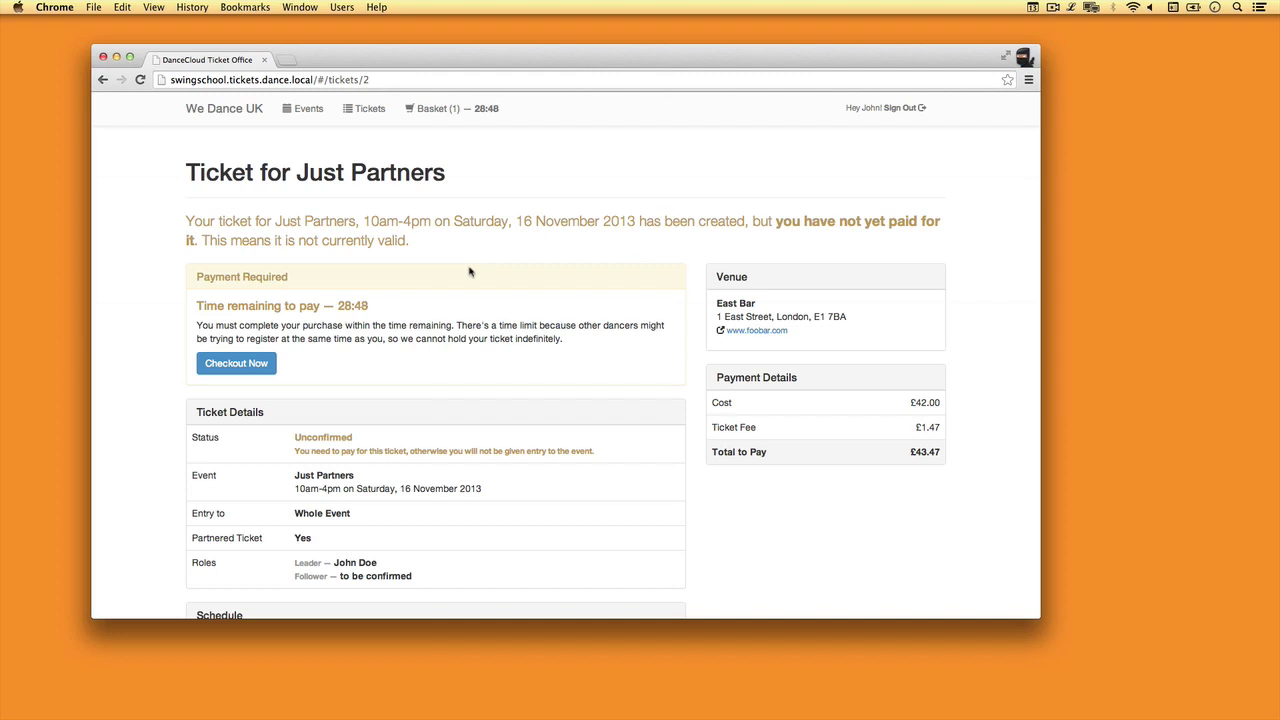
click(241, 363)
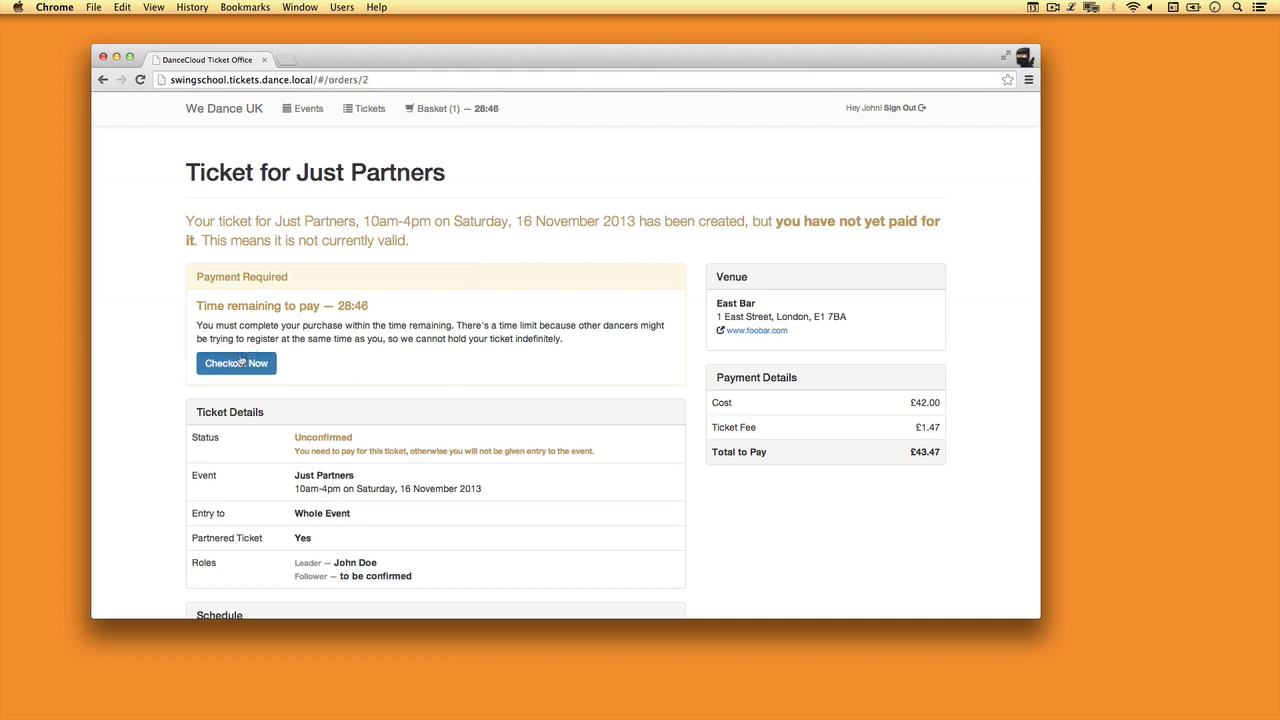
- Tick the terms and cancellation policy agreement and the partner concession eligibility box
scroll(541, 357, down, 1)
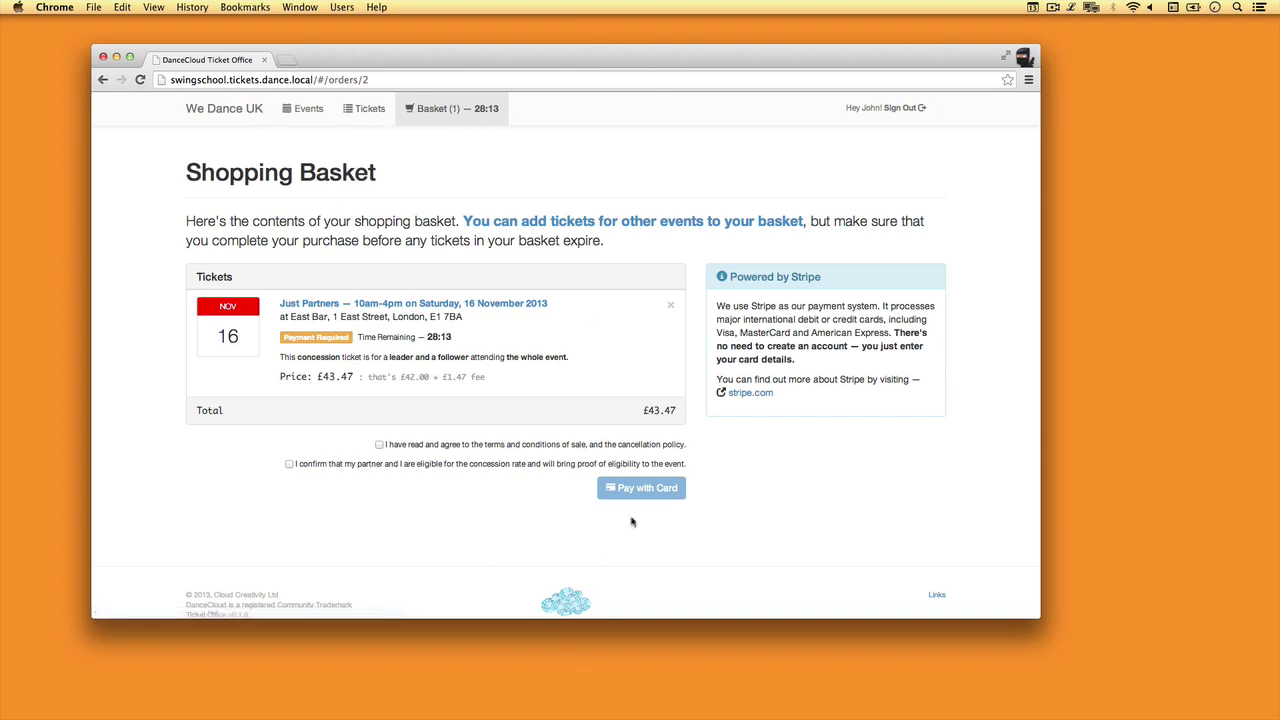
click(379, 444)
click(289, 464)
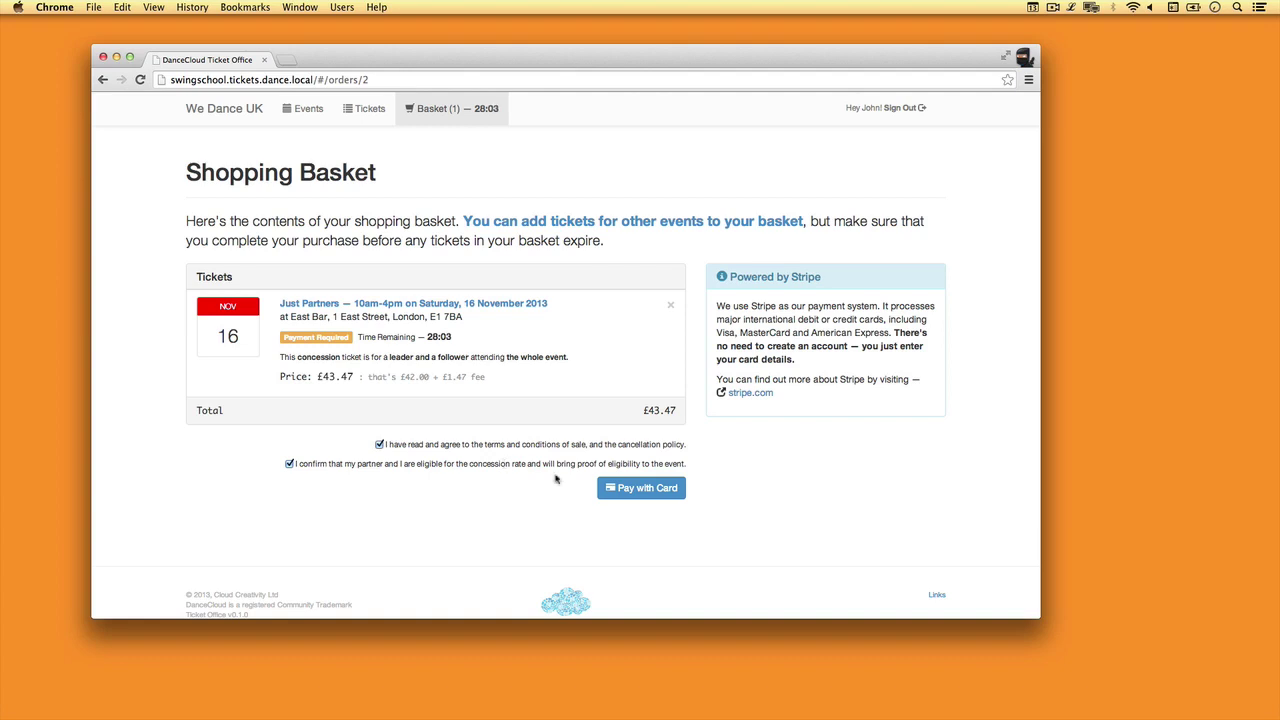
- Pay £43.47 with a test card that gets declined, then reopen the card form to retry
click(648, 490)
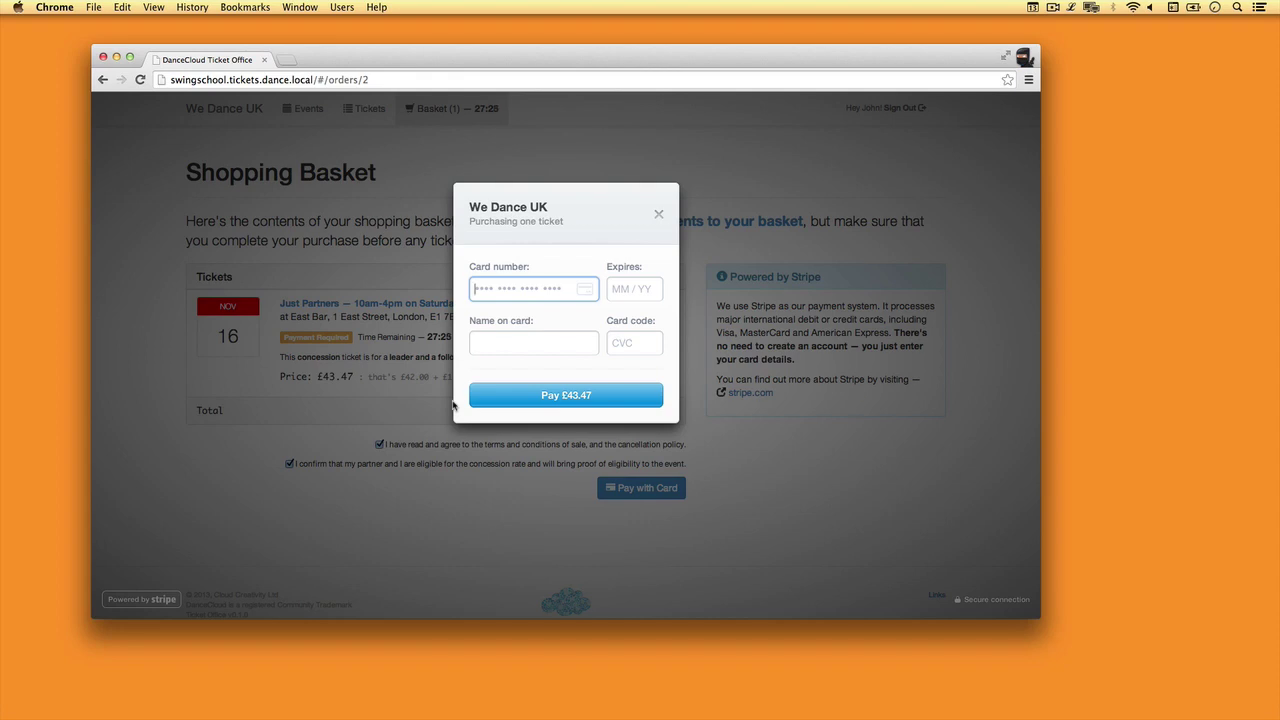
text(400000000000000)
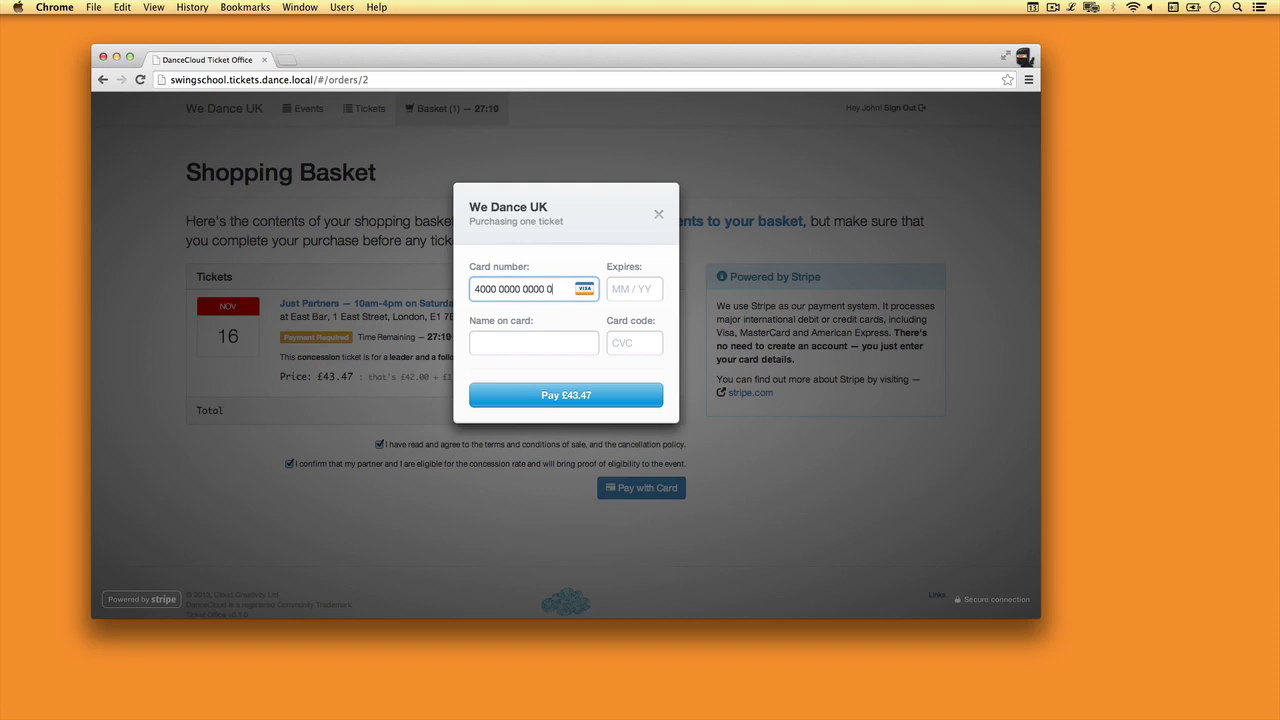
text(212)
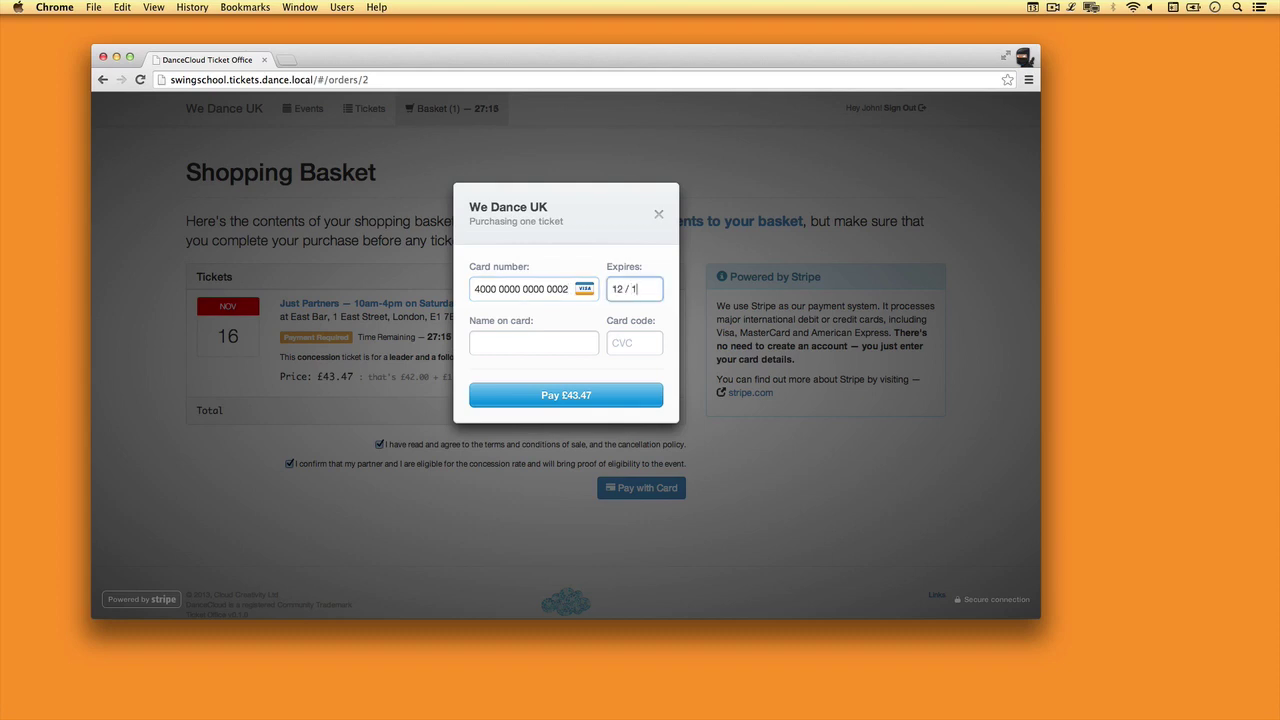
text(13foobar)
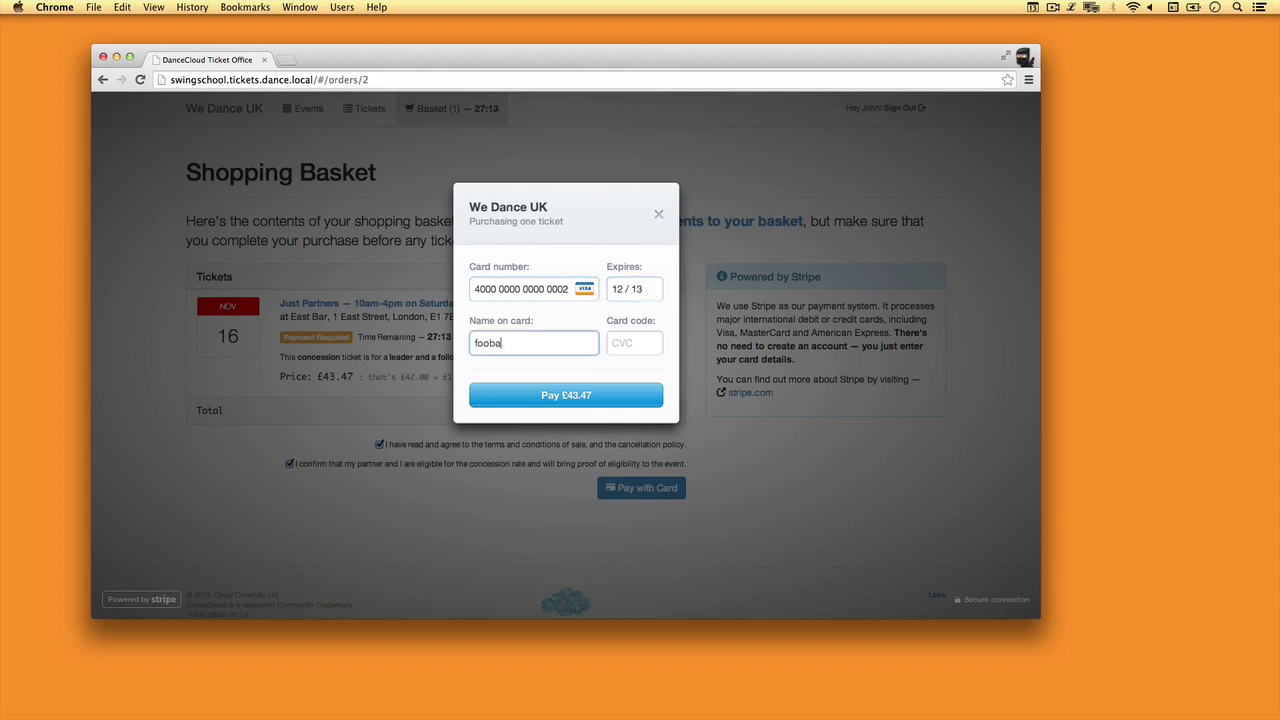
key(Tab)
text(123)
key(Return)
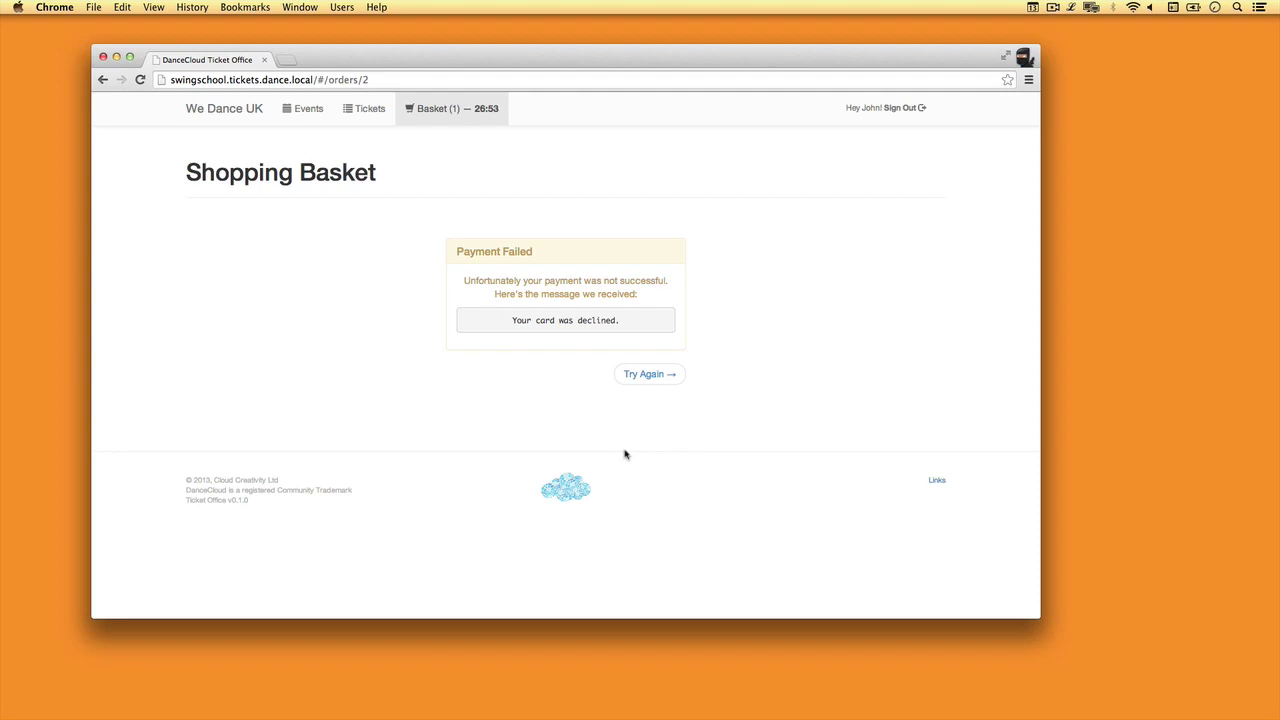
click(652, 378)
click(640, 488)
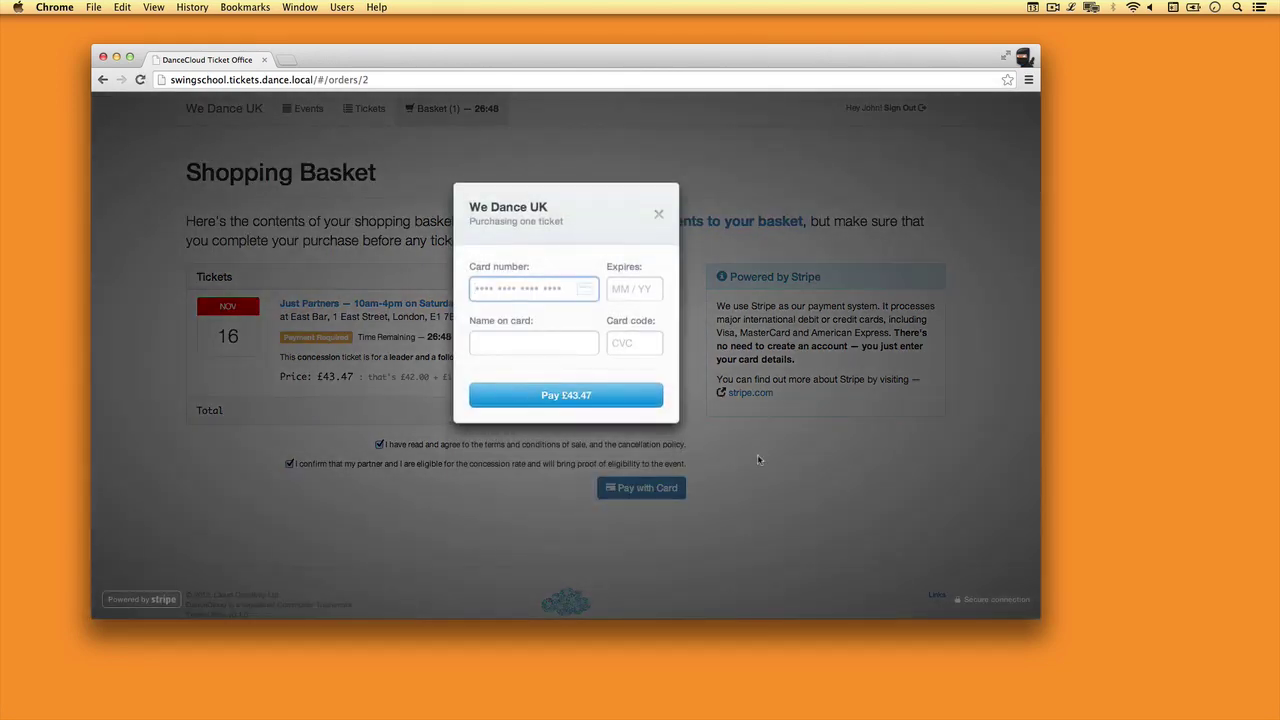
- Pay £43.47 with a different test card expiring 02/14, then advance to the Wildcard Sub-Domain slide
text(4242 4242 4242 4242)
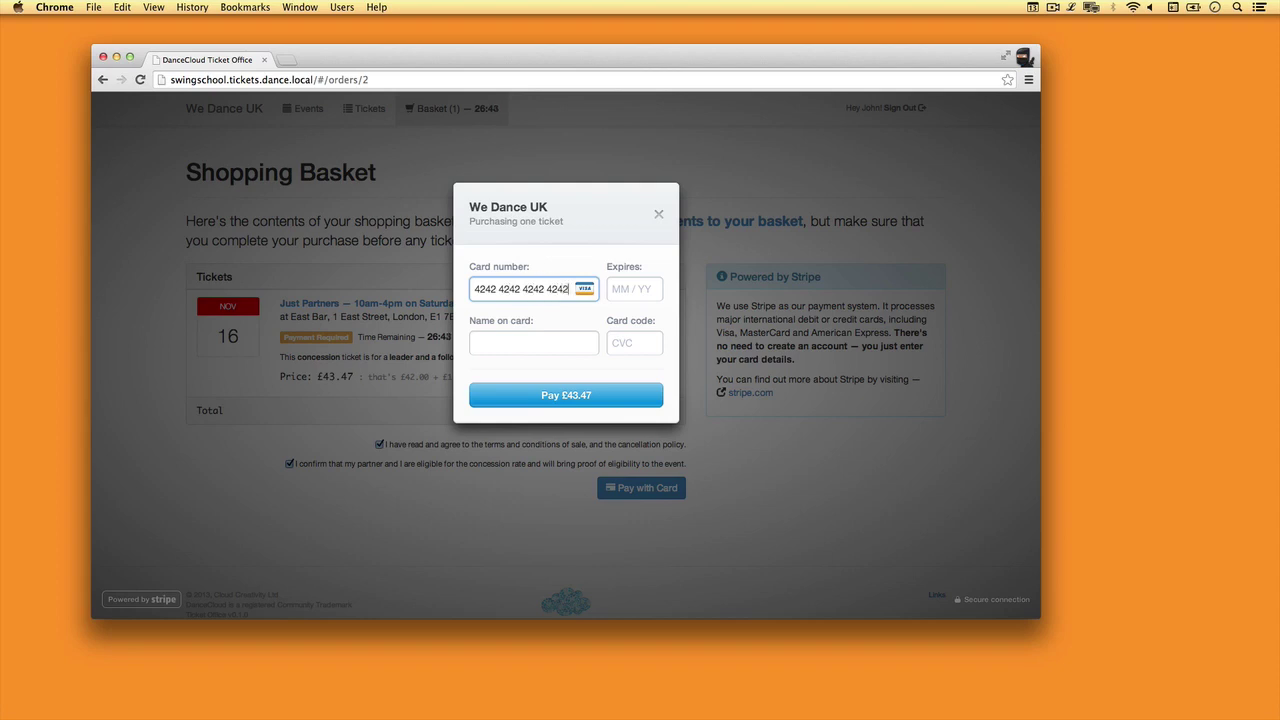
text(023)
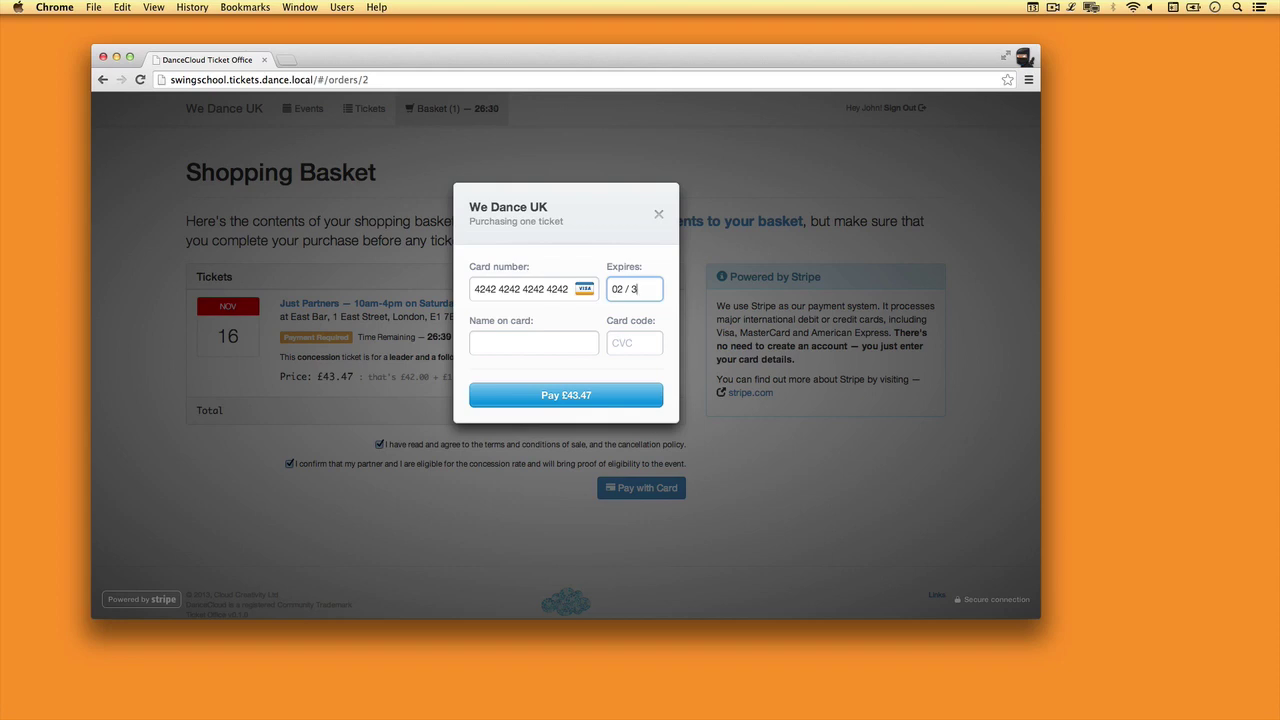
key(BackSpace)
text(14)
key(Tab)
text(foobar)
key(Tab)
text(123)
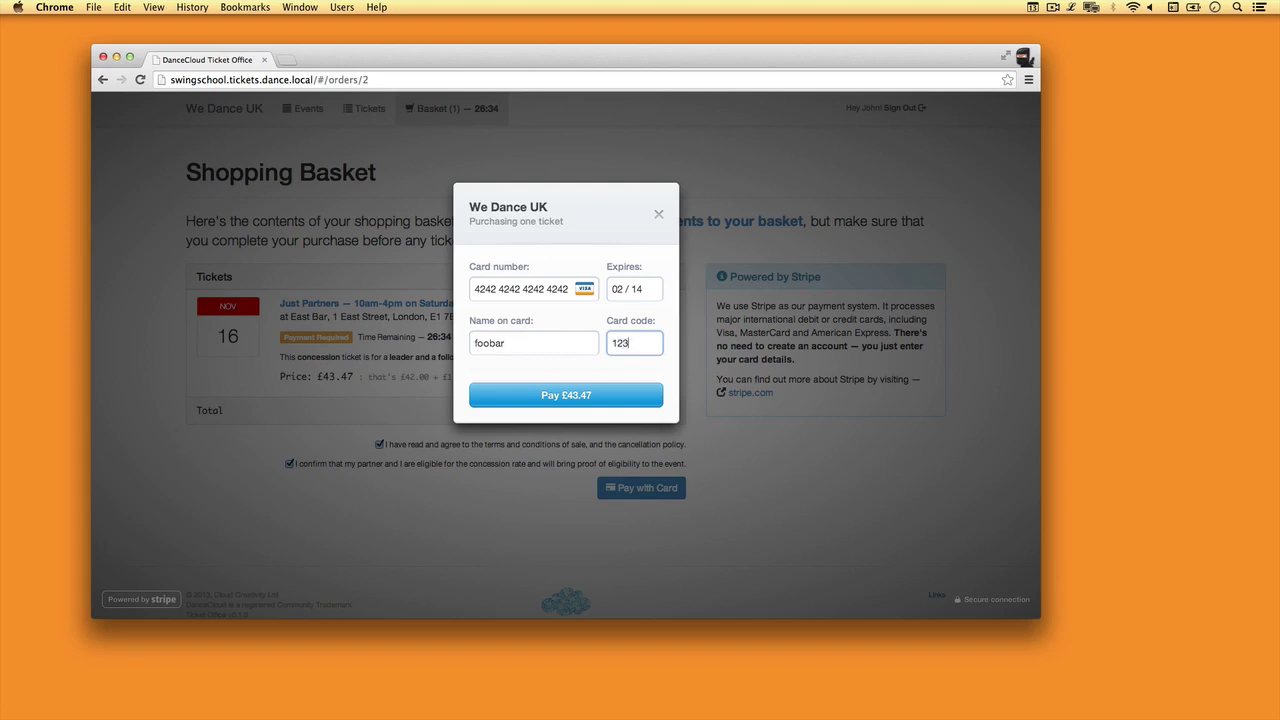
key(Return)
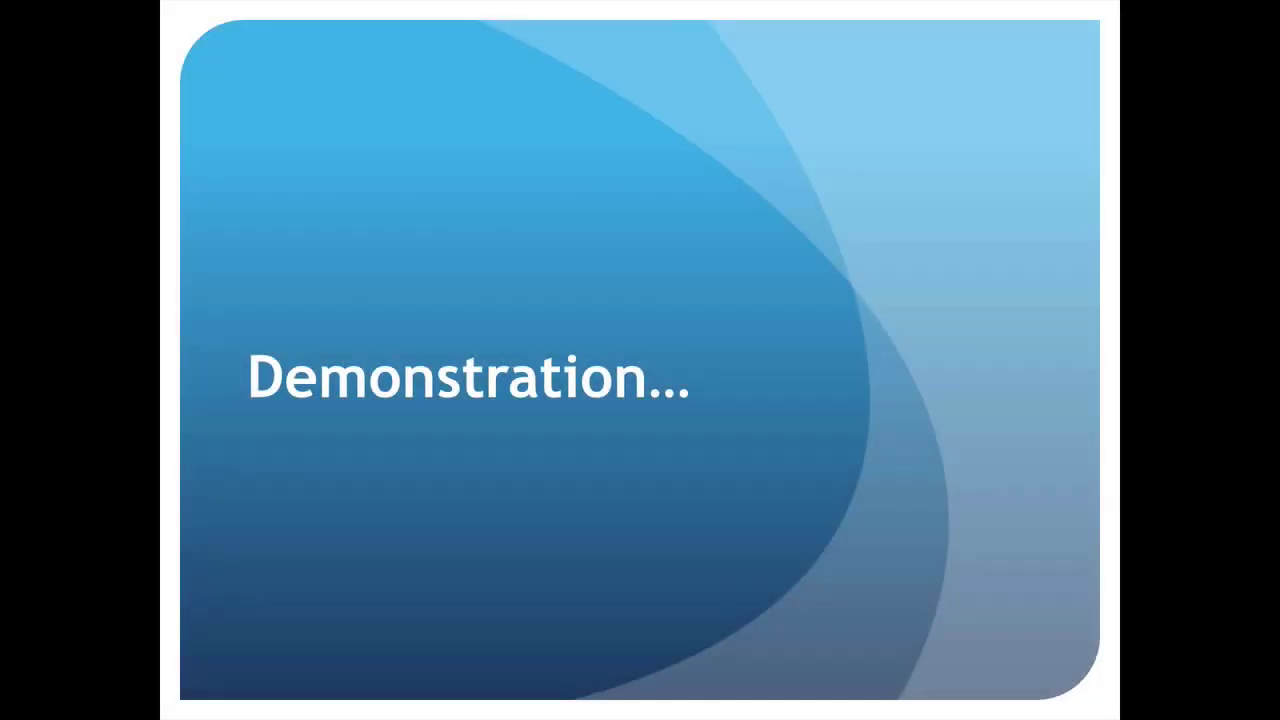
key(Right)
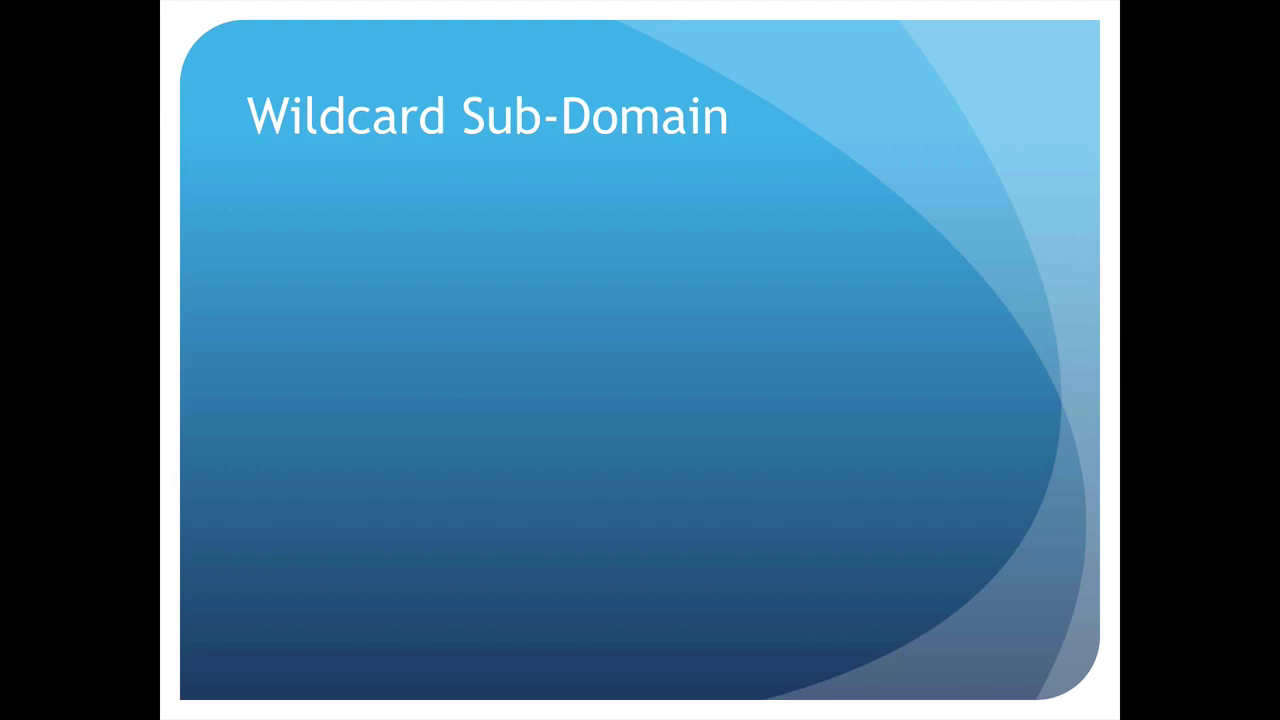